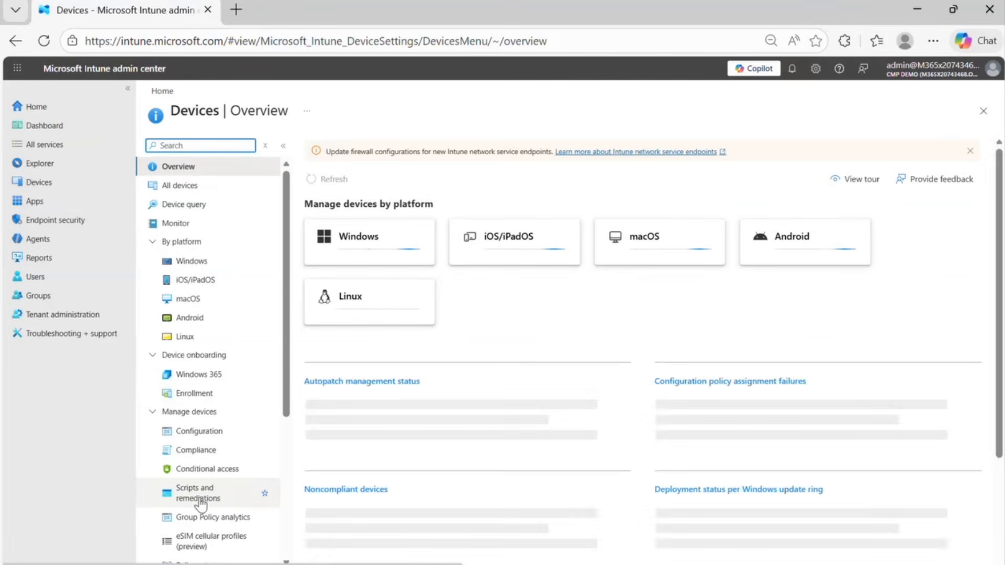
- Start a new custom script package under Scripts and remediations and name it Detect-WindowsUpdateErrors
left_click(207, 497)
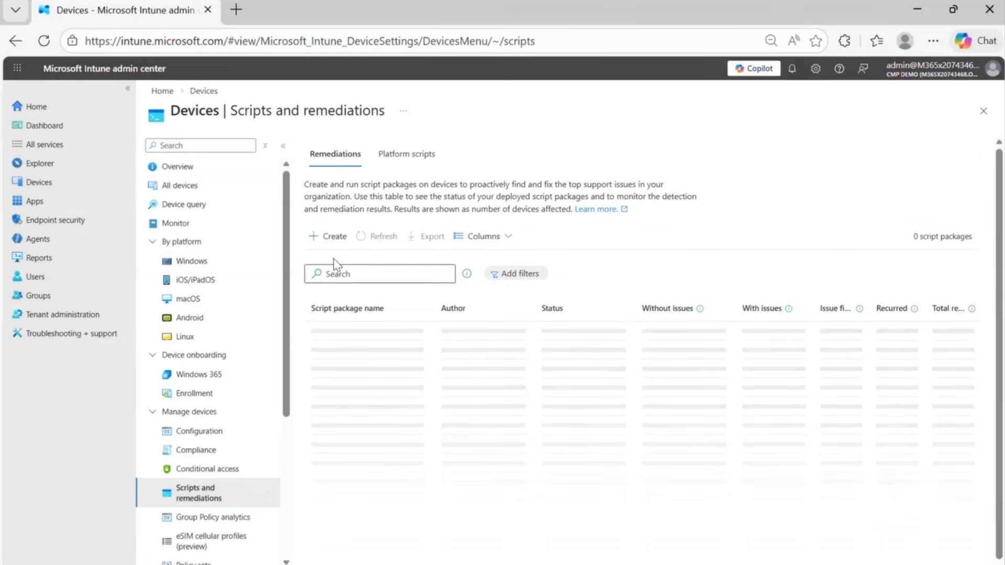
left_click(333, 238)
left_click(350, 203)
type("Detect-WindowsUpdateErrors")
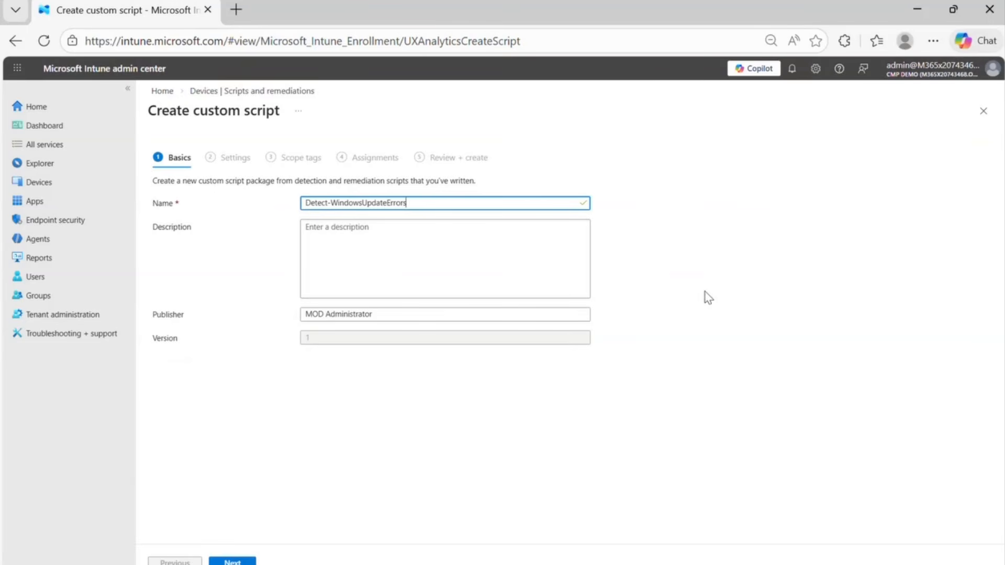
left_click(238, 562)
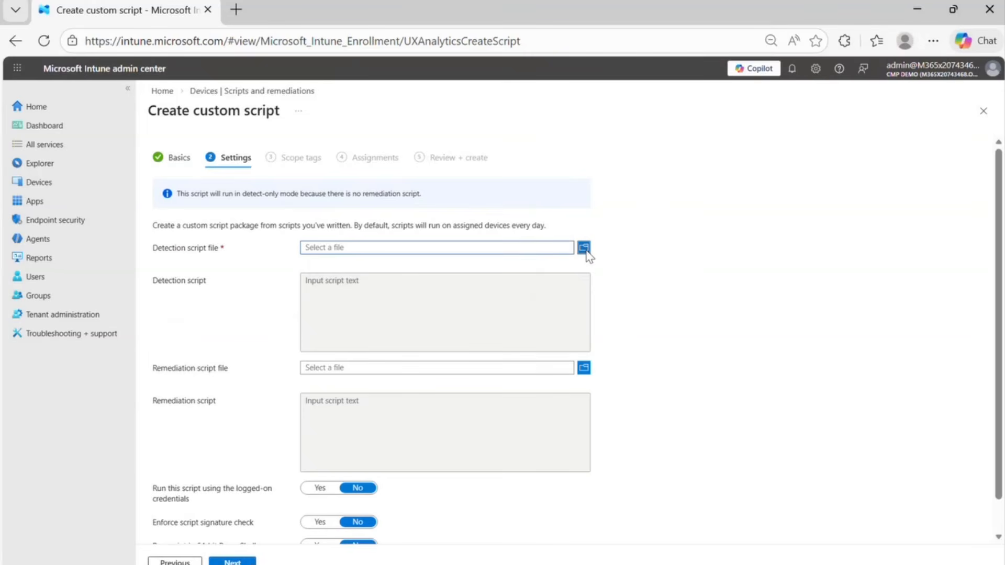
- Upload the Detect-WindowsUpdateErrors PS1 file from Downloads as the package's detection script
left_click(587, 251)
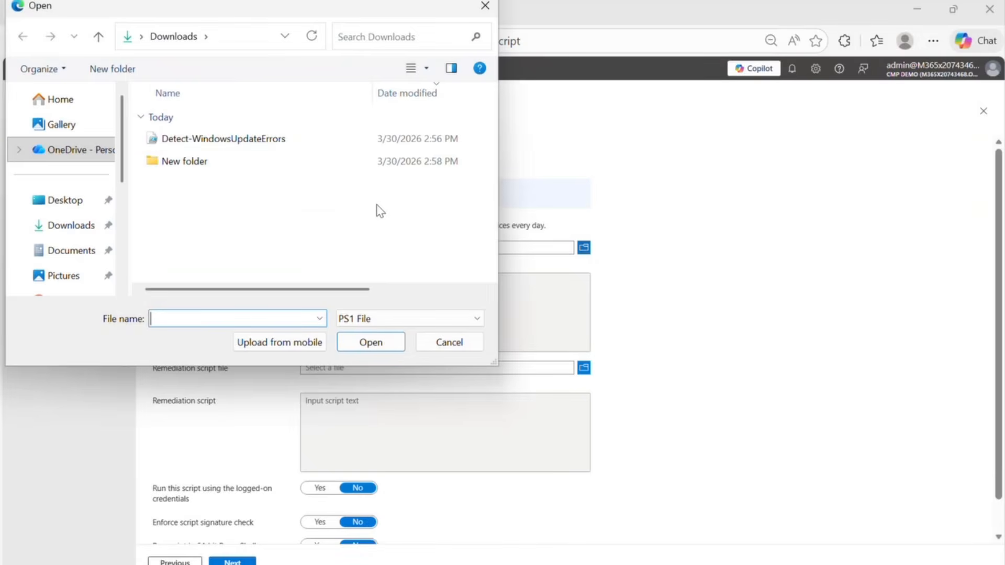
left_click(243, 145)
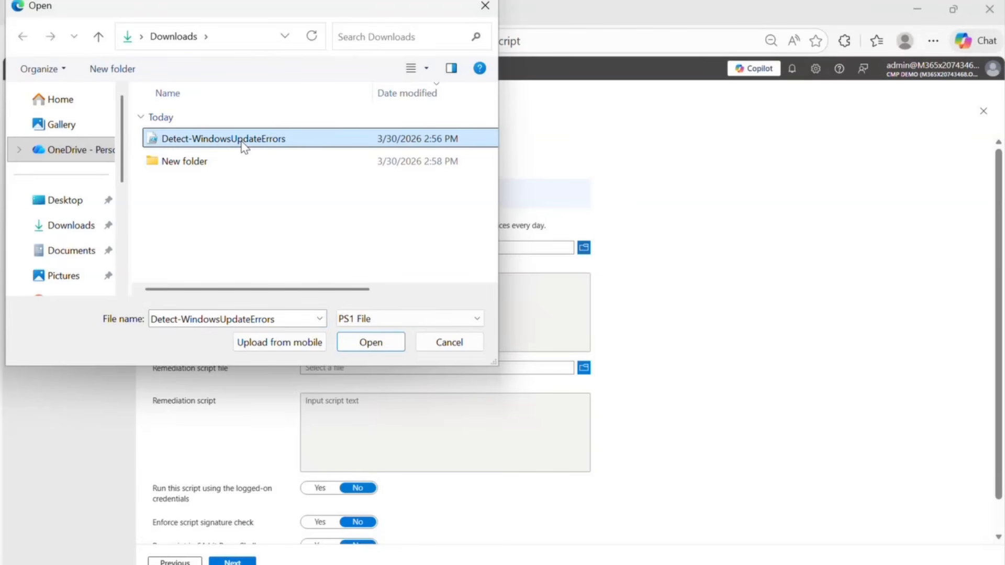
left_click(380, 346)
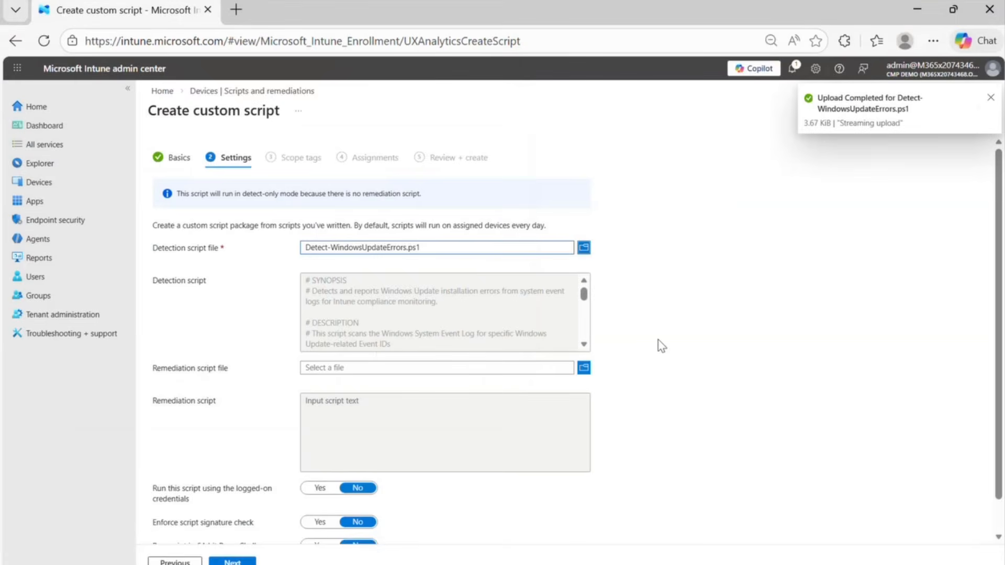
- Set the script to run in 64-bit PowerShell and complete the package's settings page
scroll(670, 445, "down", 2)
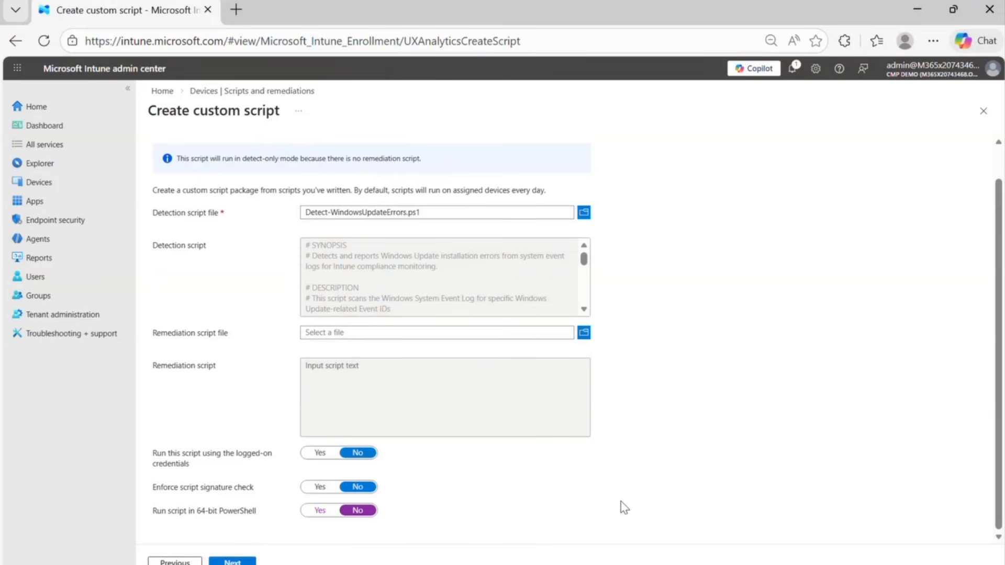
left_click(319, 510)
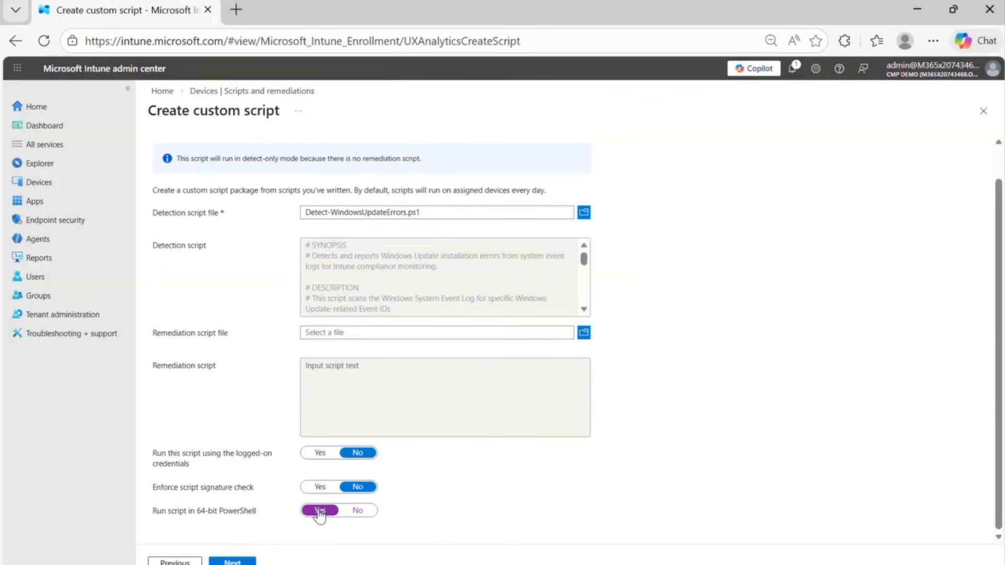
left_click(233, 562)
- Keep the default scope tags, leave the assignments without any groups, and create the script package
left_click(233, 561)
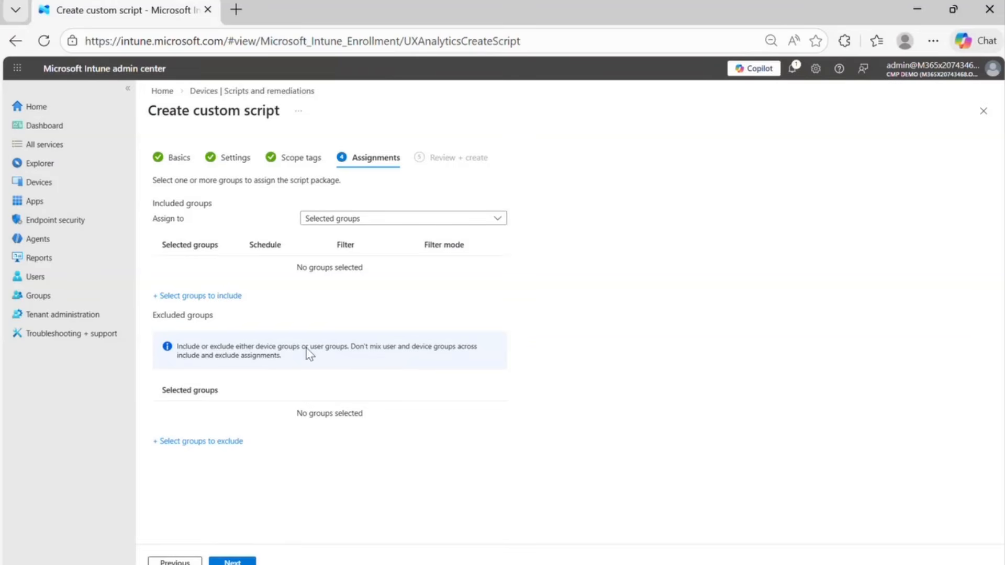
left_click(232, 561)
left_click(232, 561)
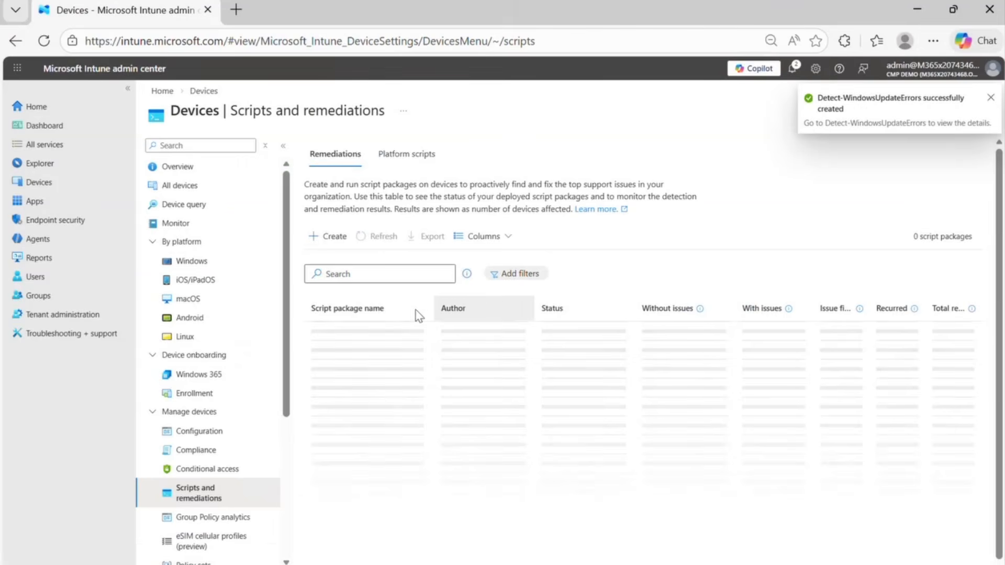
- Search all devices for "win" and open the WIN11_25H2 device
left_click(177, 188)
left_click(352, 194)
type("win")
key("Return")
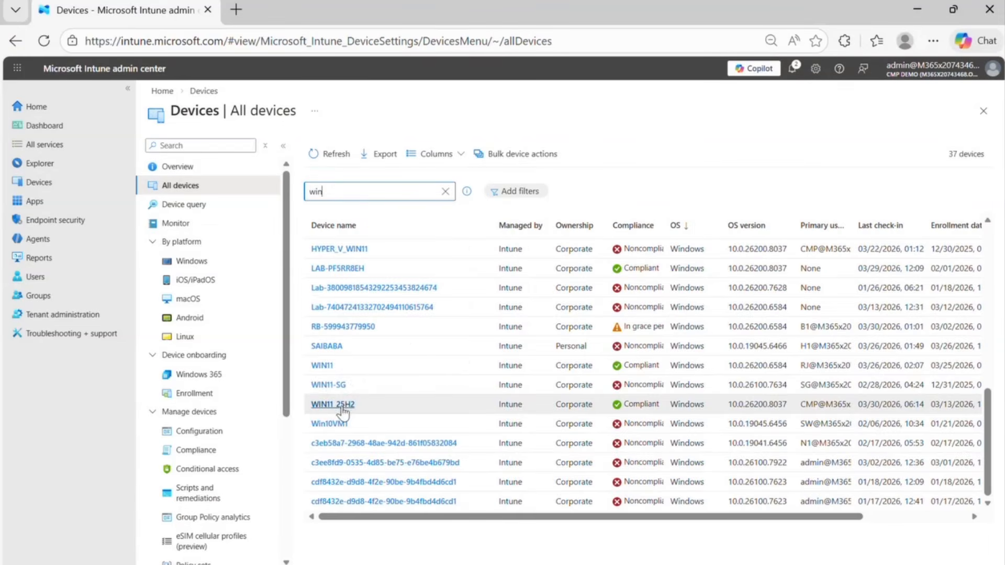
left_click(340, 405)
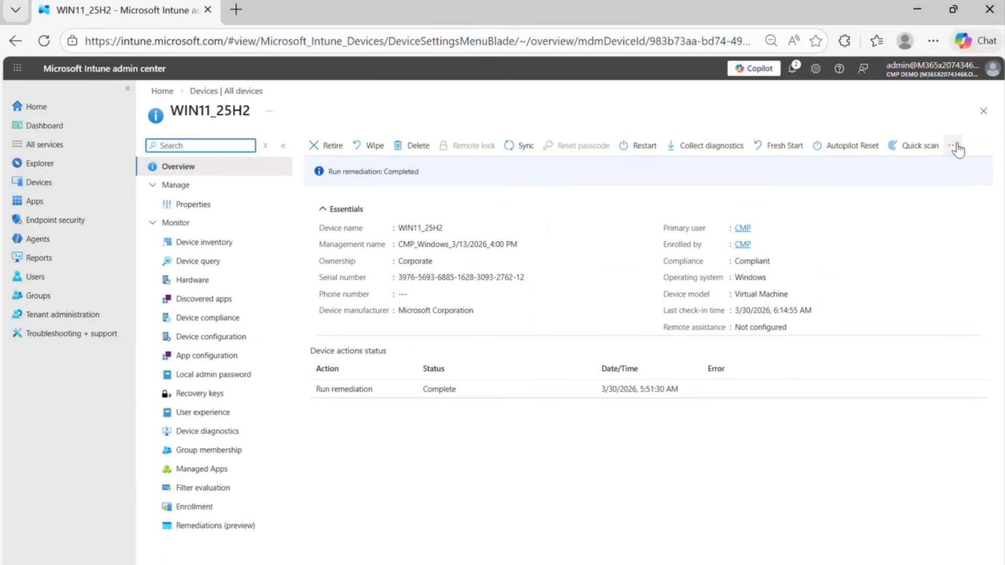
- Run the Detect-WindowsUpdateErrors remediation on the WIN11_25H2 device and check its device action status
left_click(956, 147)
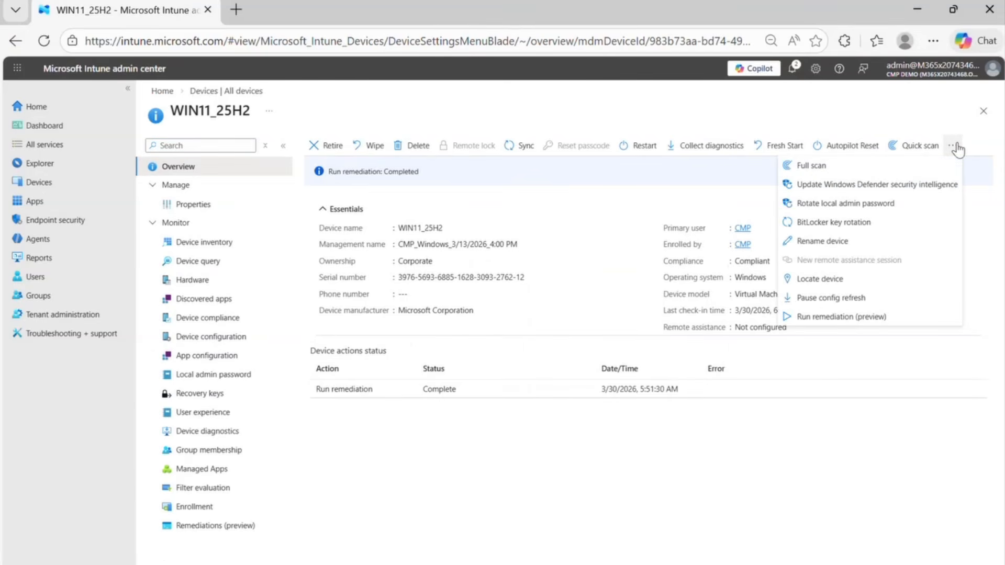
left_click(830, 321)
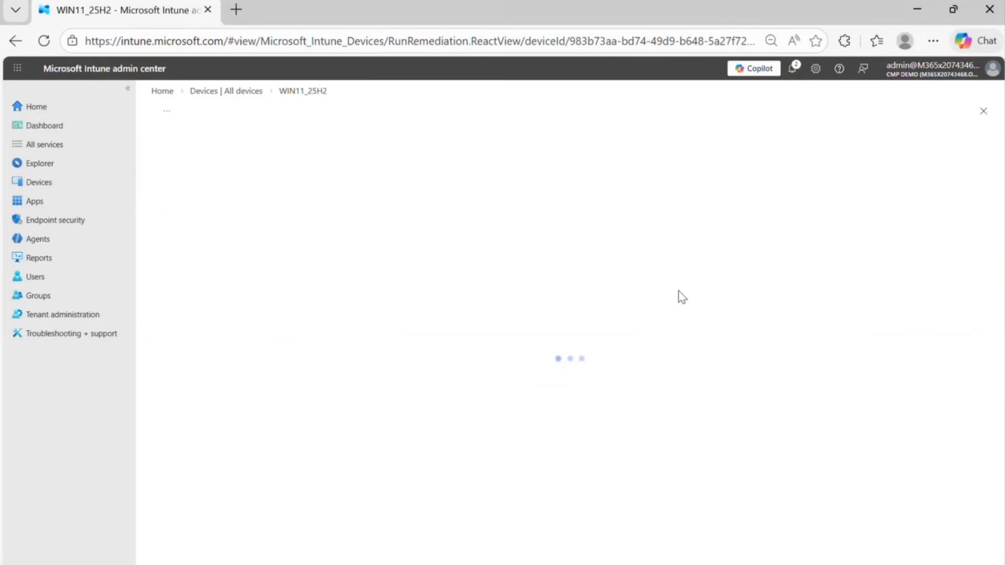
left_click(234, 214)
type("Detect-WindowsUpdateErrors")
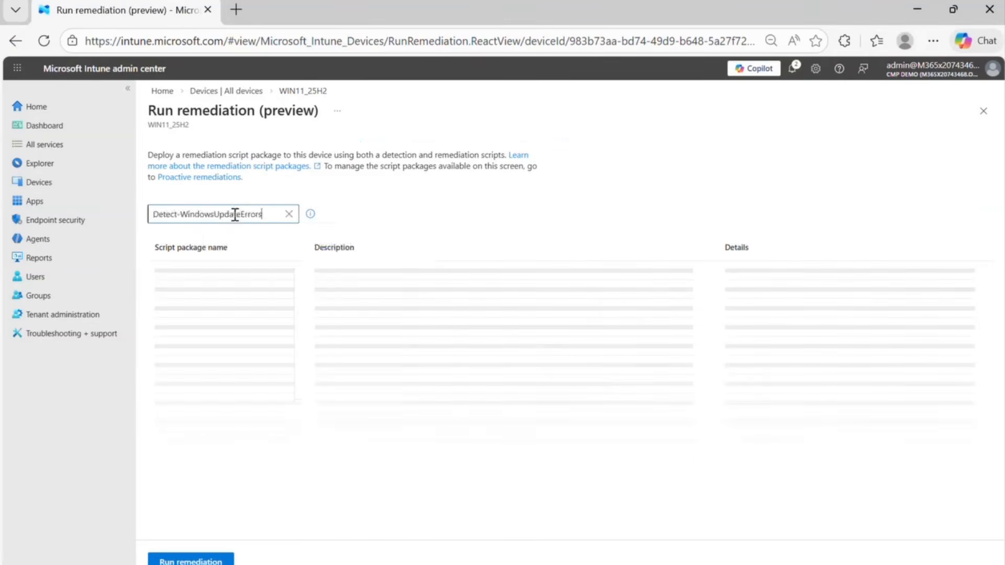
left_click(162, 271)
left_click(195, 562)
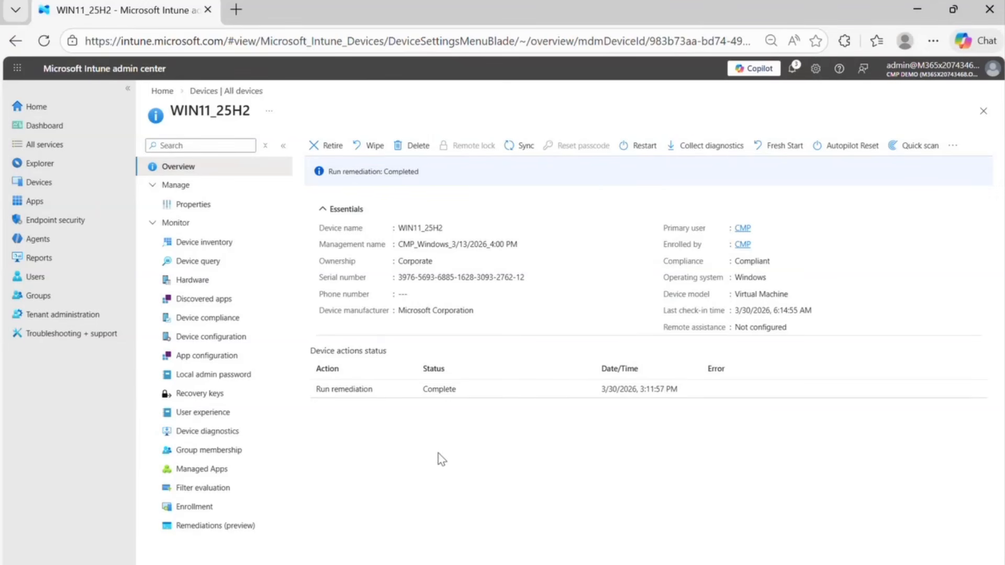
left_click_drag(313, 392, 469, 399)
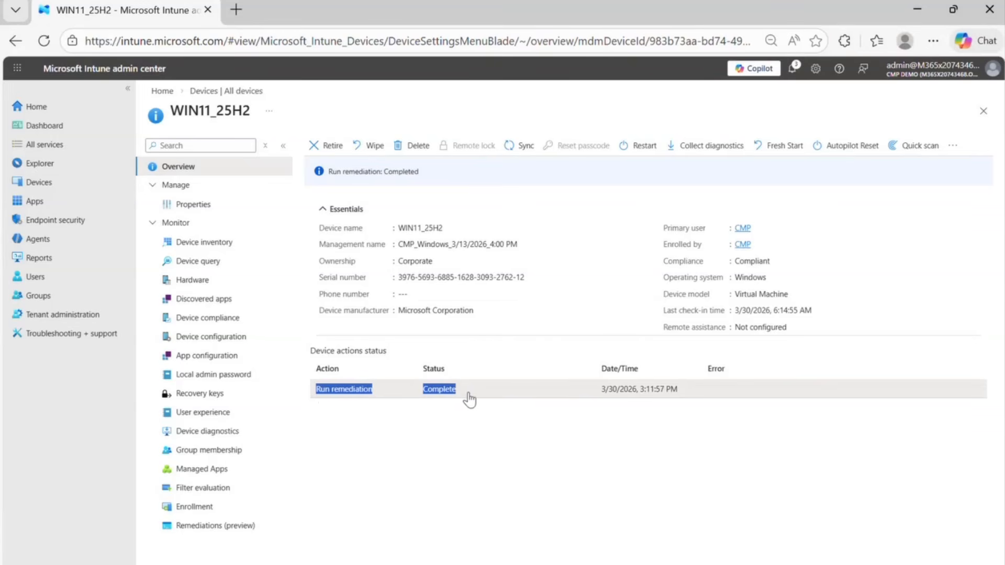
- Return to Scripts and remediations, search the script packages for "update", and open Detect-WindowsUpdateErrors
left_click(212, 92)
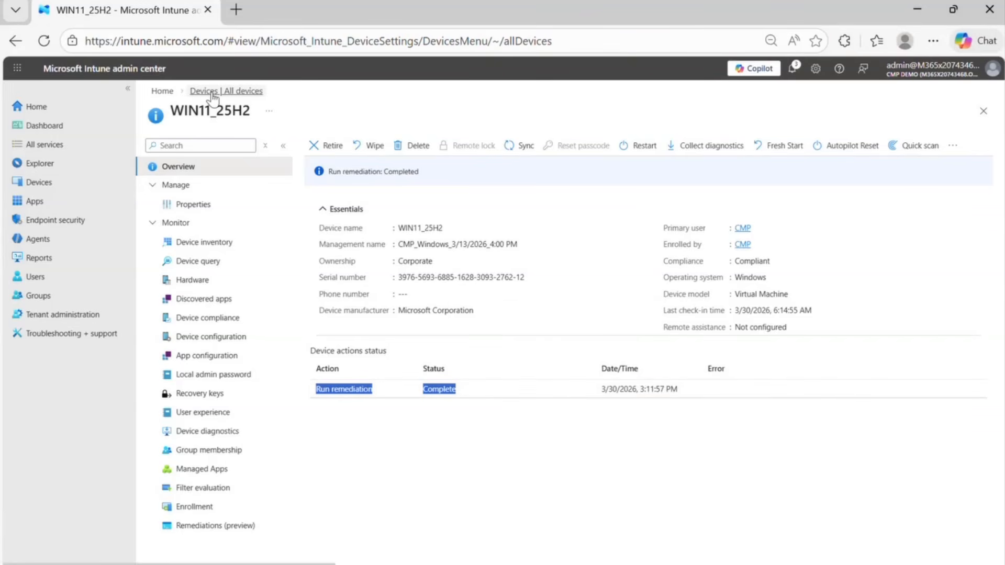
left_click(198, 493)
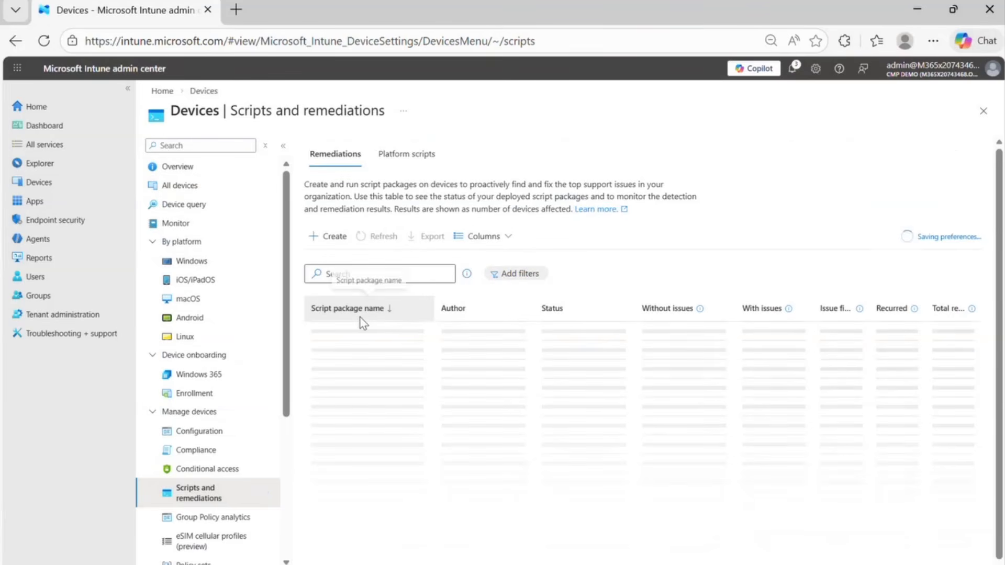
left_click(363, 274)
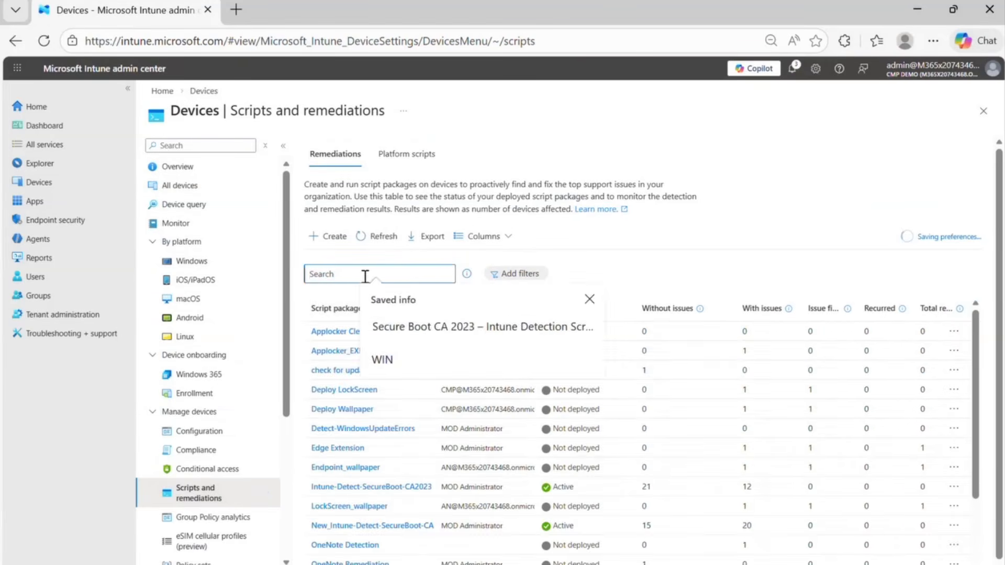
type("update")
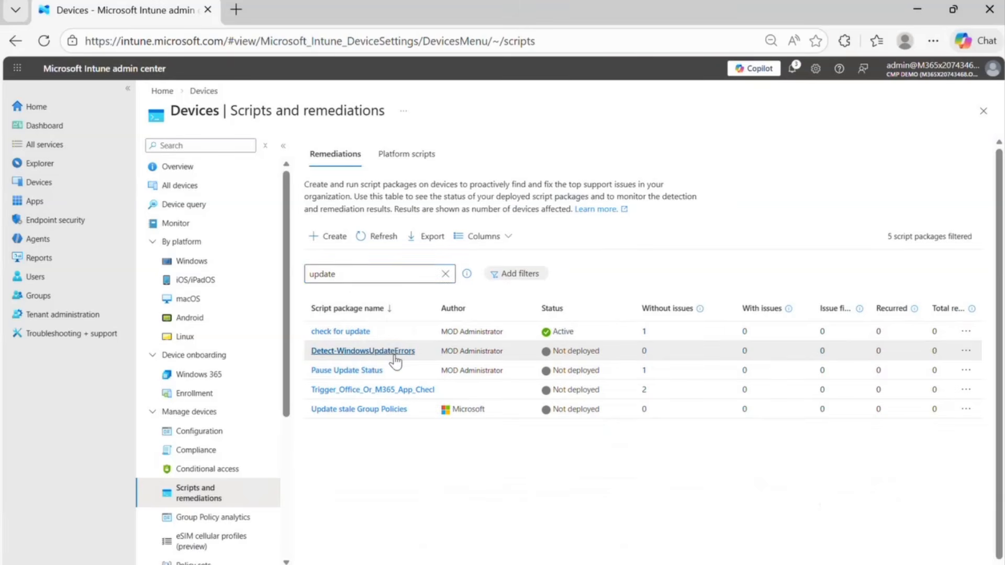
left_click(395, 353)
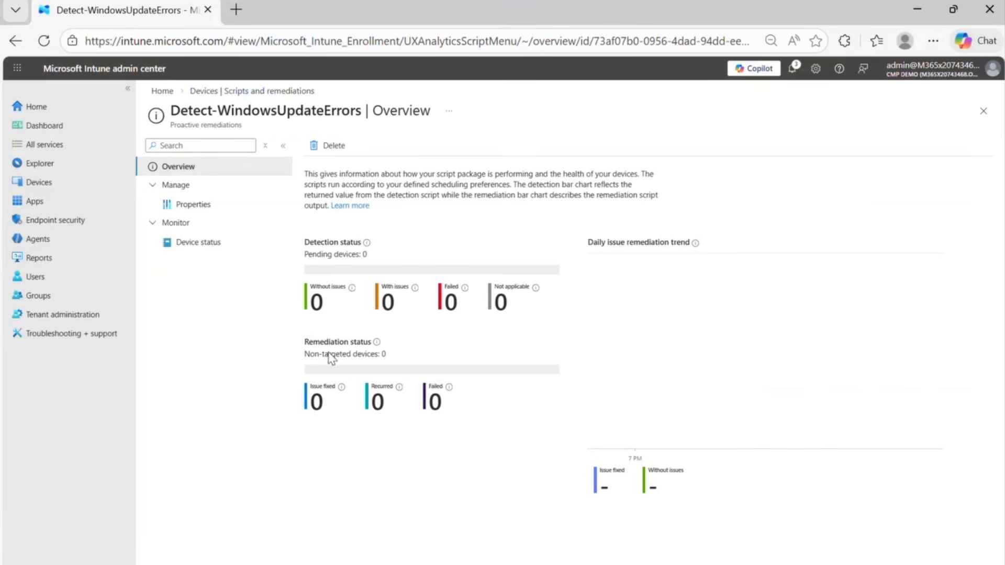
- Examine the package's device status for WIN11_25H2, including the detection status and the full pre-remediation detection output
left_click(199, 243)
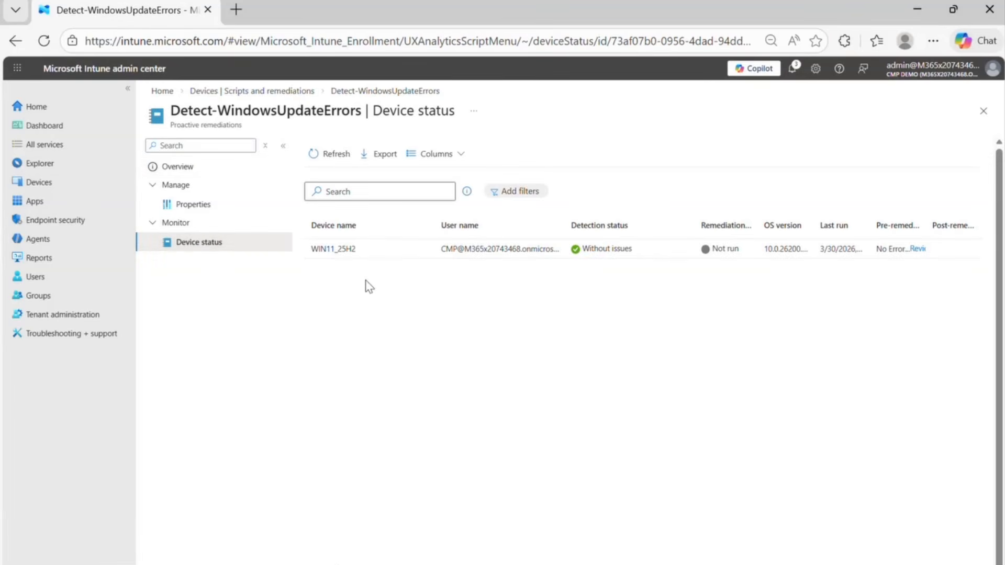
left_click_drag(360, 250, 308, 249)
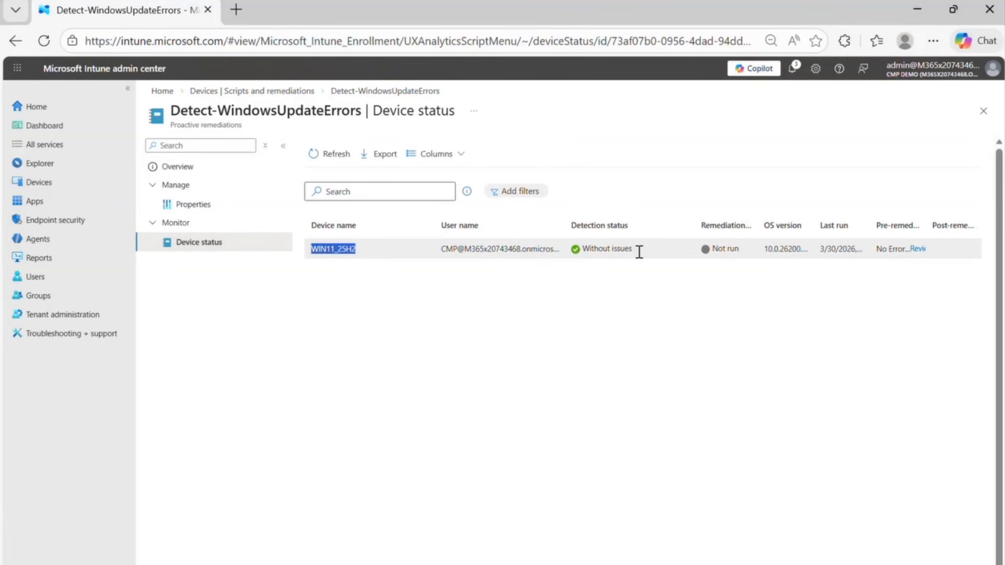
left_click(617, 253)
triple_click(617, 253)
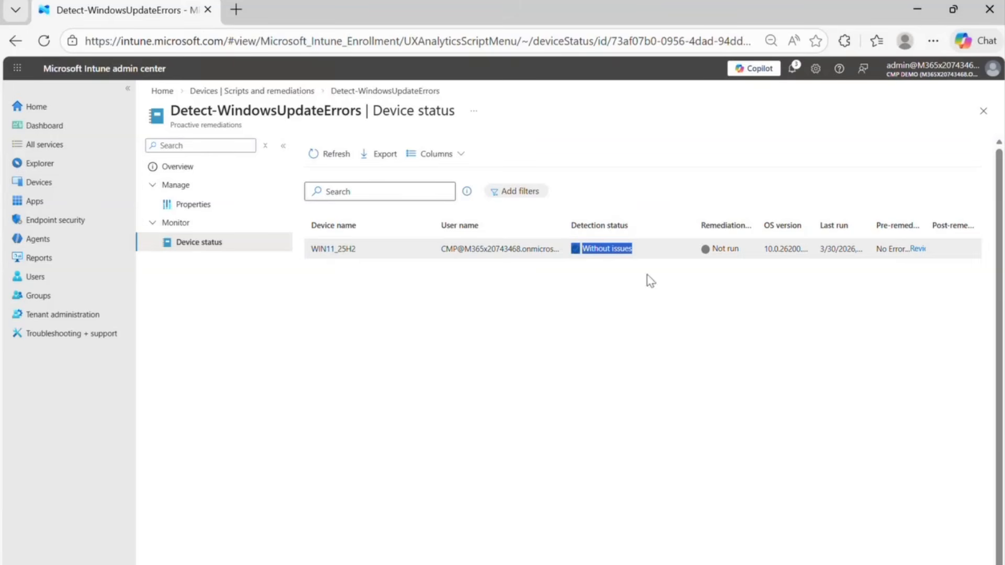
left_click(917, 248)
left_click_drag(671, 82, 893, 81)
left_click_drag(698, 122, 667, 122)
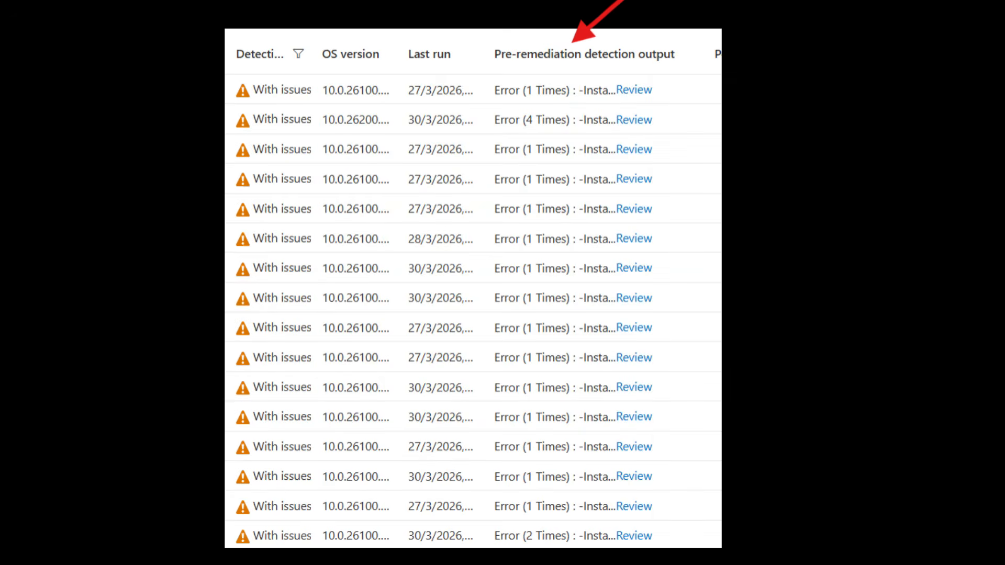